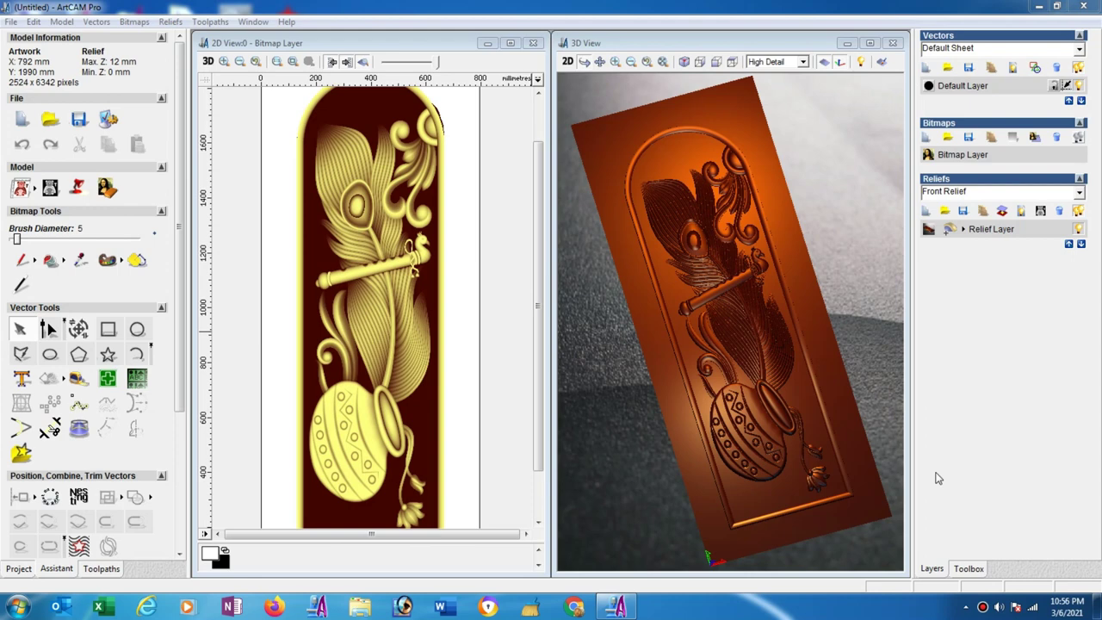
Zoom out so the whole door panel fits in the 2D view, and bring Relief Tools into view
{"action": "left_click", "coordinate": [514, 341]}
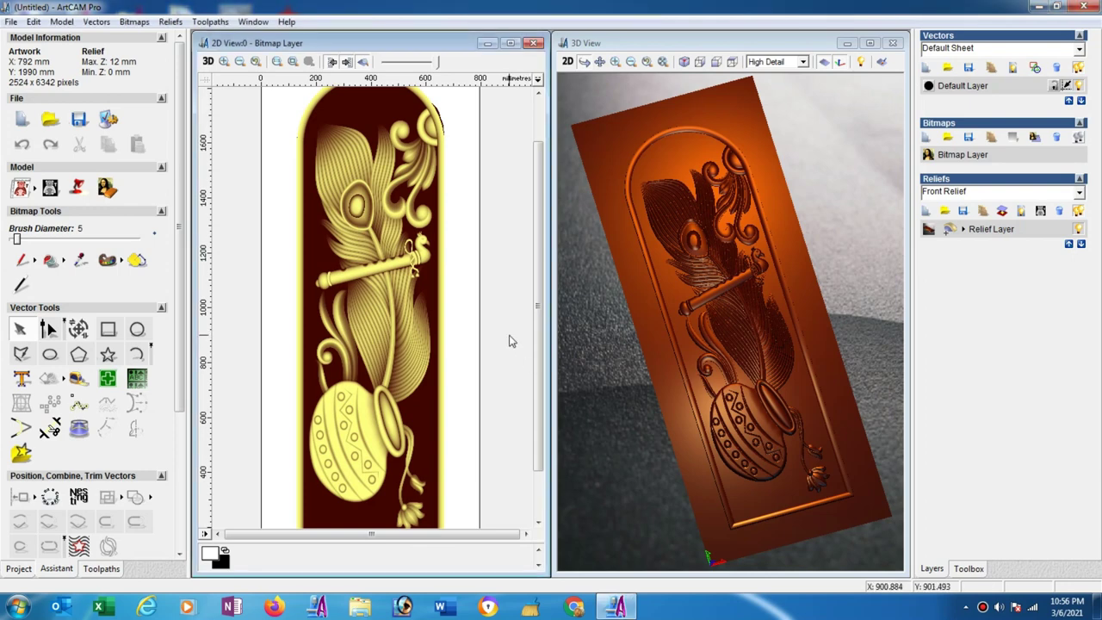
{"action": "scroll", "coordinate": [509, 341], "scroll_direction": "down", "scroll_amount": 1}
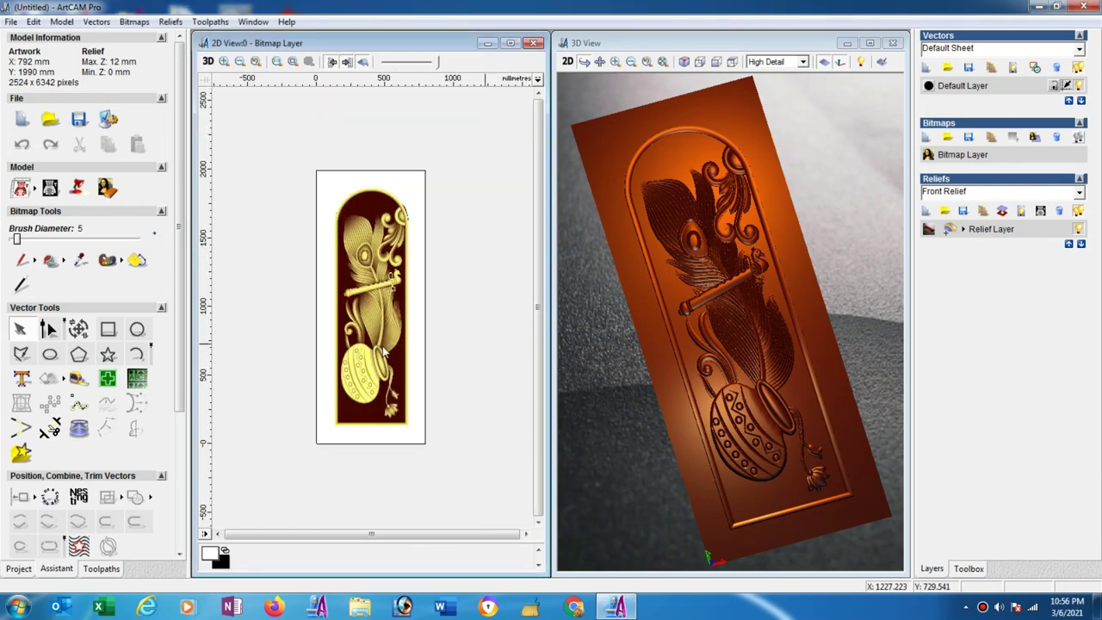
{"action": "left_click_drag", "start_coordinate": [181, 387], "coordinate": [181, 522]}
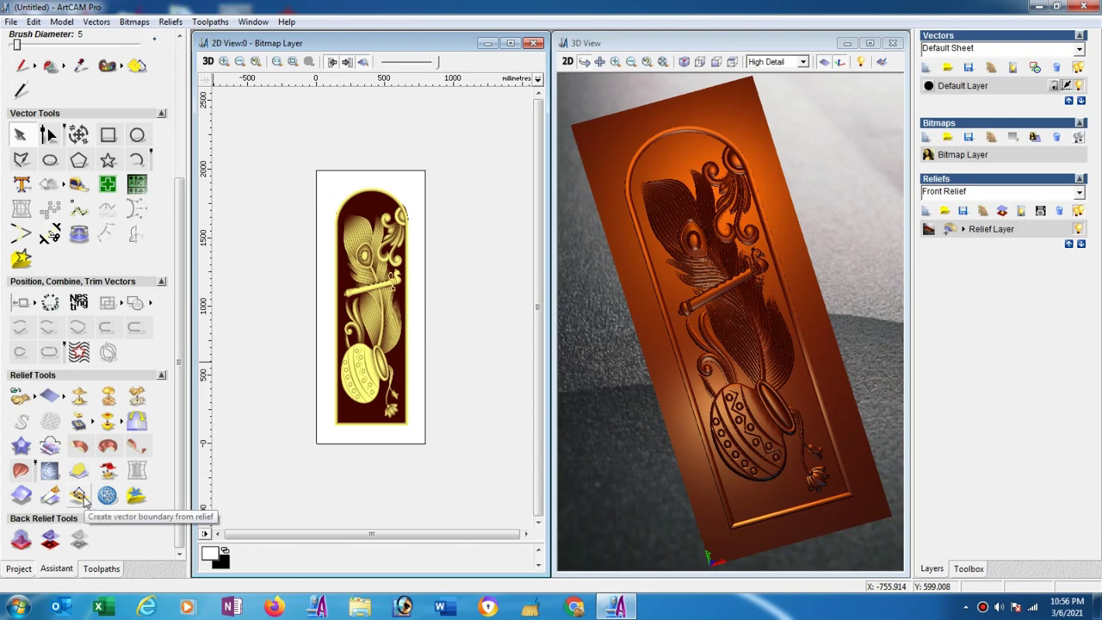
Create a boundary vector from the selected relief layer with minimum height 1, then select it
{"action": "left_click", "coordinate": [80, 497]}
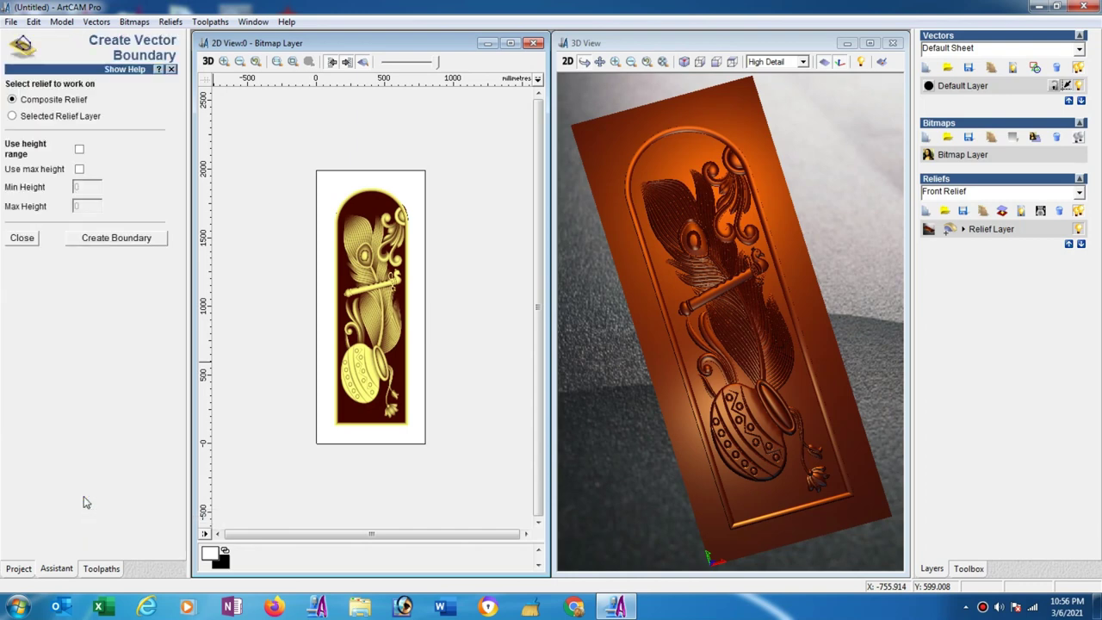
{"action": "left_click", "coordinate": [11, 116]}
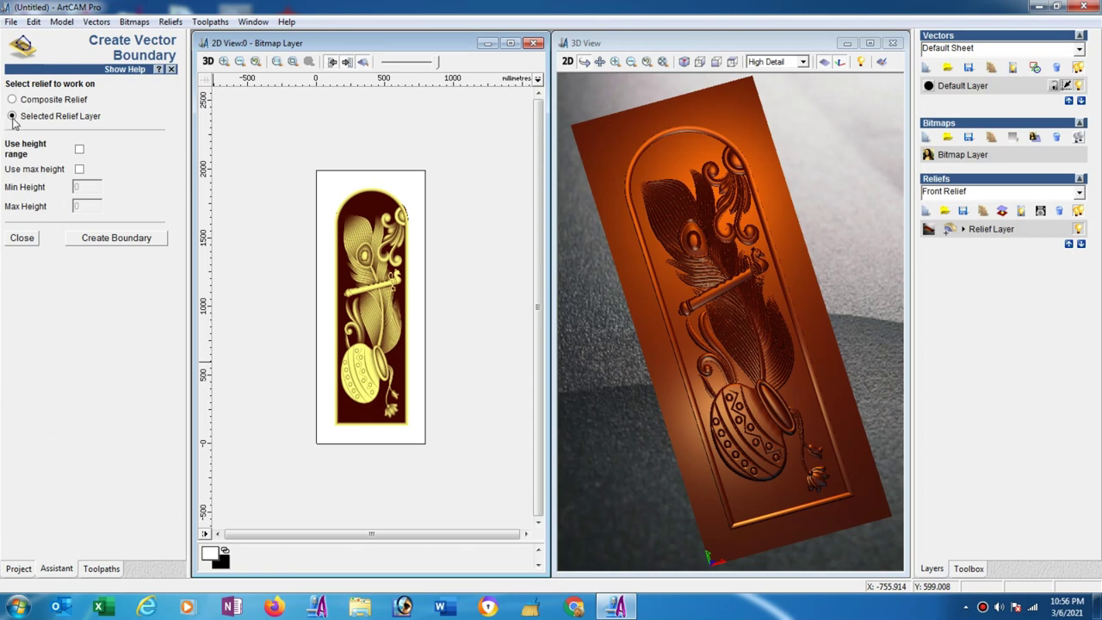
{"action": "left_click", "coordinate": [80, 150]}
{"action": "double_click", "coordinate": [75, 189]}
{"action": "type", "text": "1"}
{"action": "left_click", "coordinate": [107, 244]}
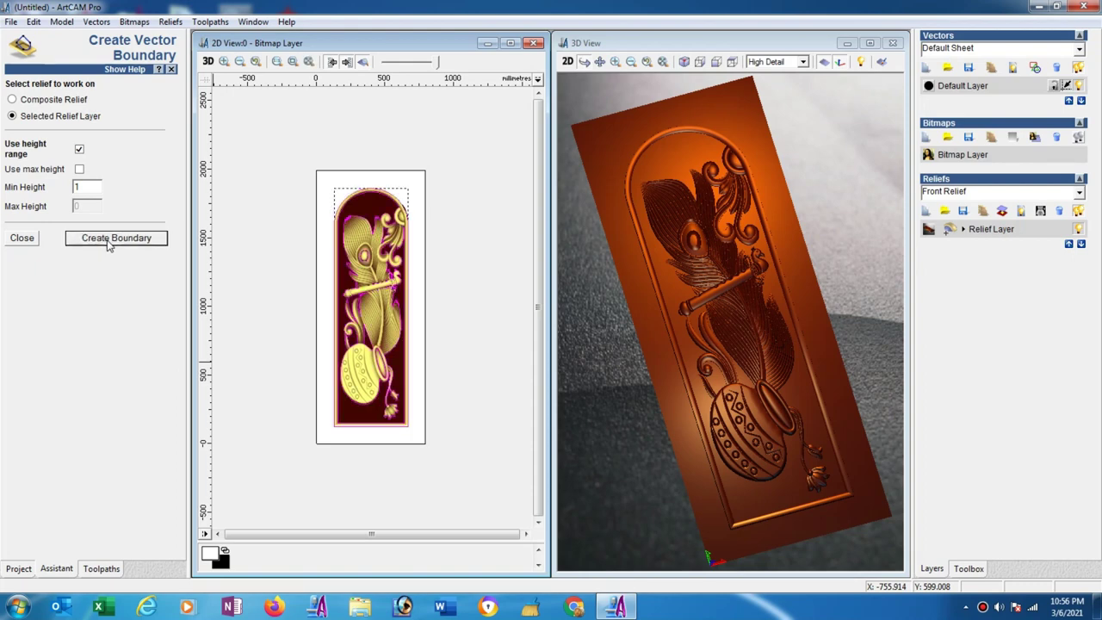
{"action": "left_click", "coordinate": [22, 242]}
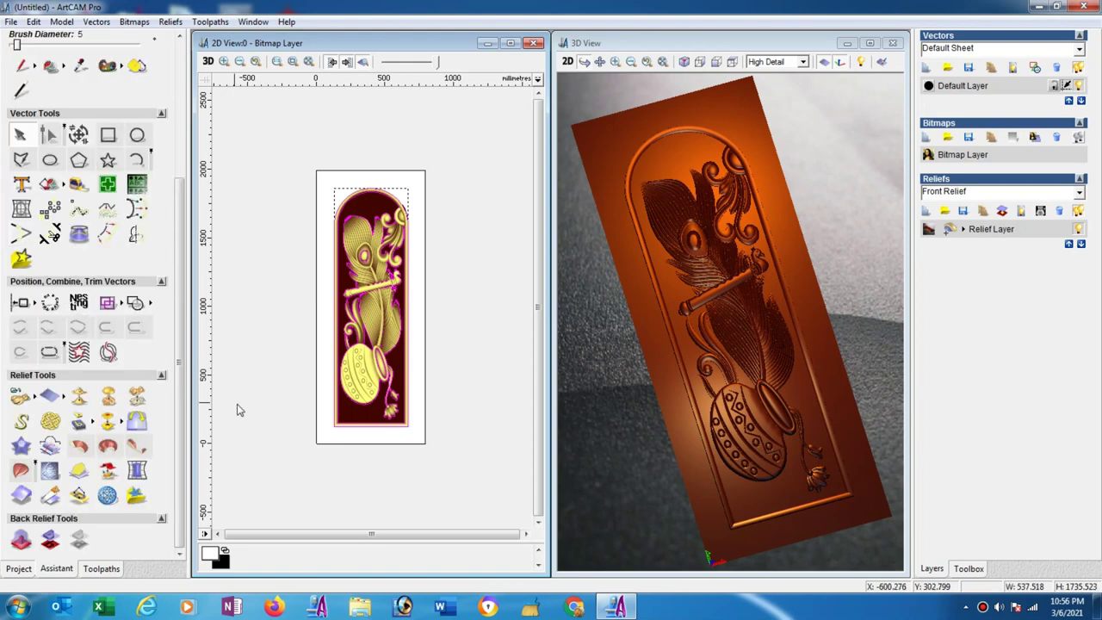
{"action": "left_click", "coordinate": [475, 342]}
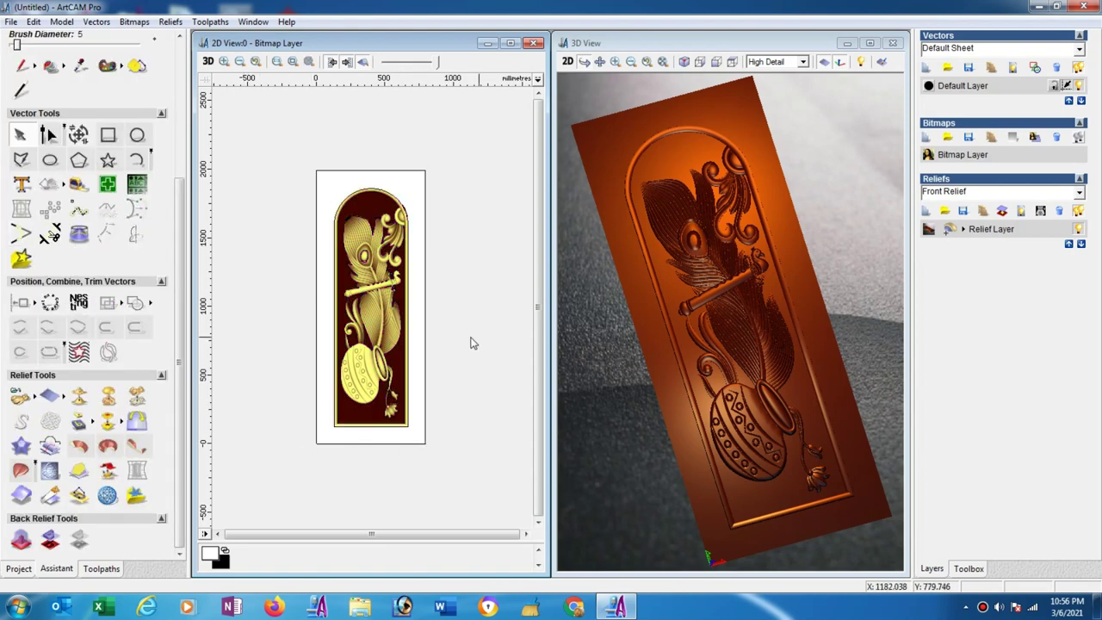
{"action": "left_click", "coordinate": [410, 350]}
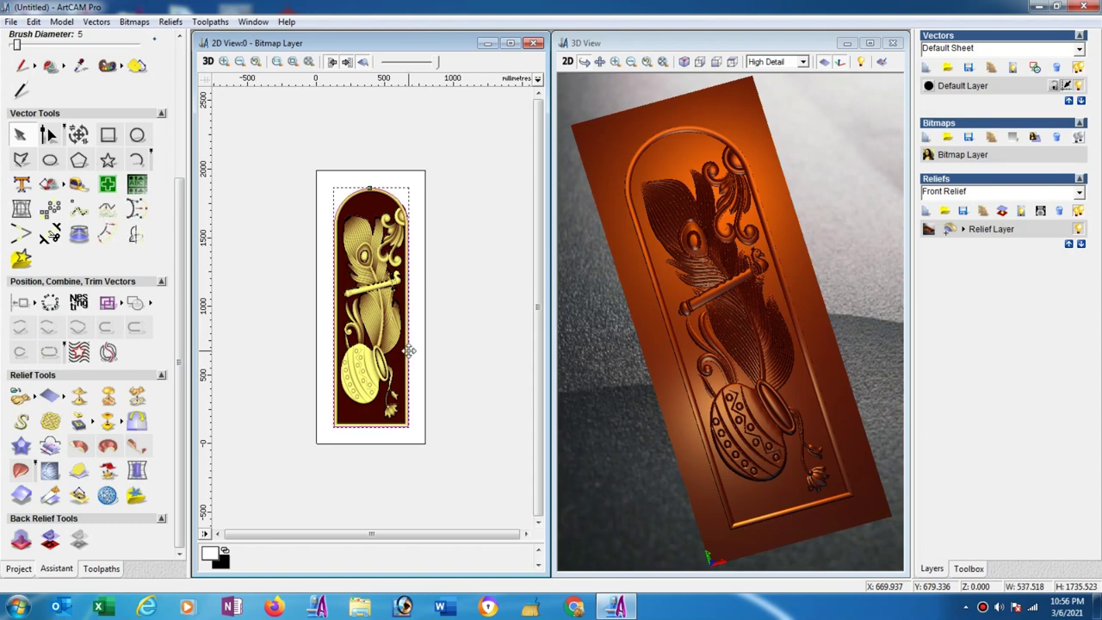
Start an inside 2D profiling toolpath with a finish depth of 5
{"action": "left_click", "coordinate": [103, 568]}
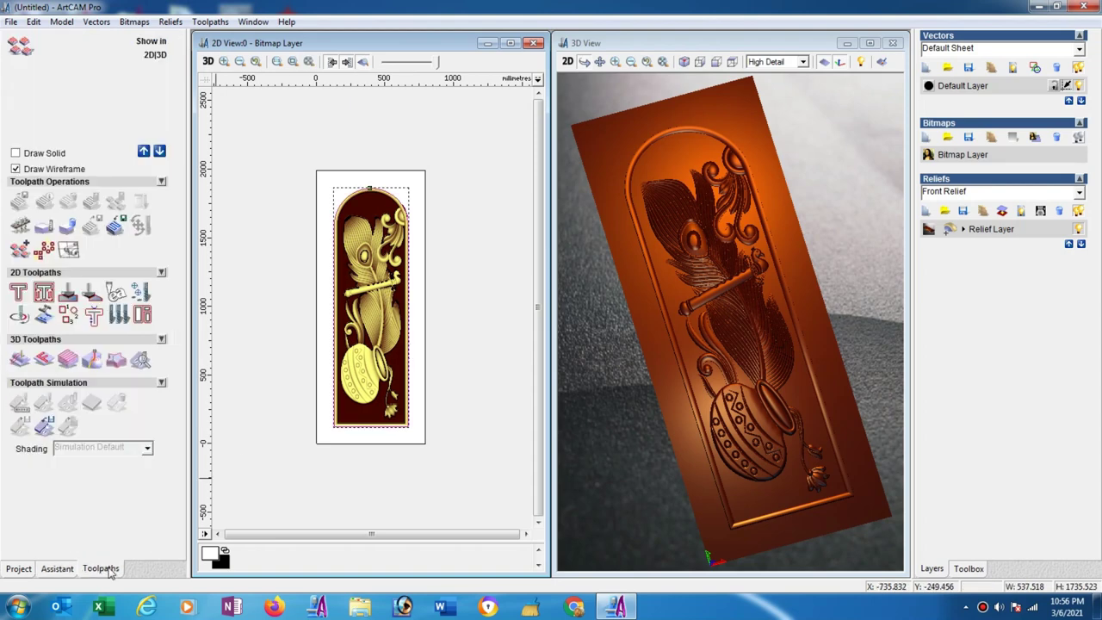
{"action": "left_click", "coordinate": [17, 296]}
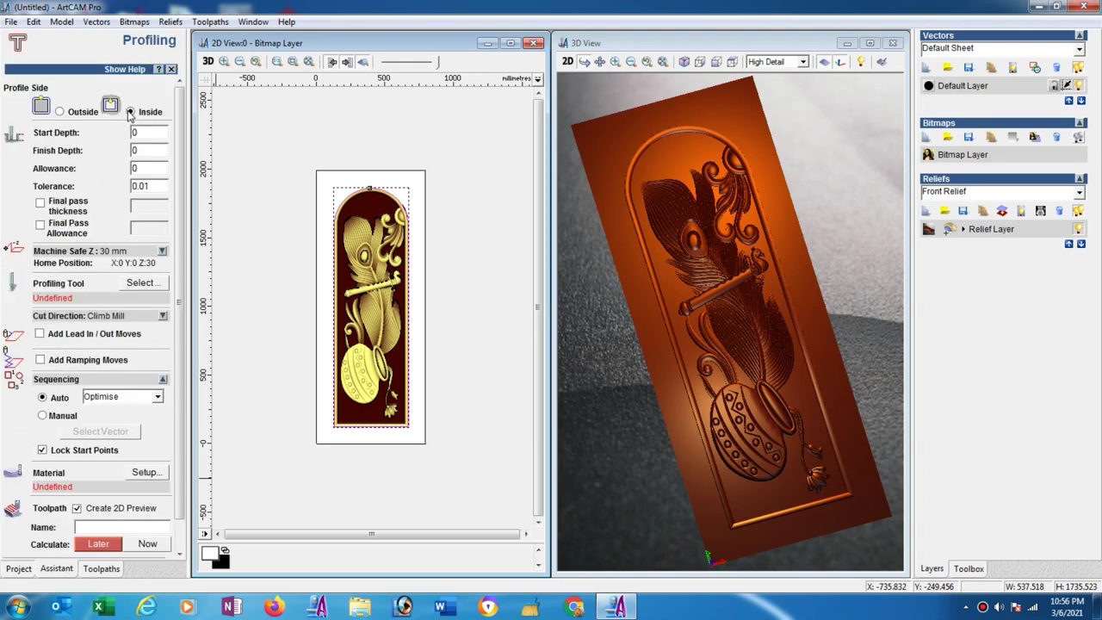
{"action": "double_click", "coordinate": [138, 151]}
{"action": "type", "text": "5"}
Assign the End Mill 6 mm as the profiling tool, with its stepdown changed to 5
{"action": "left_click", "coordinate": [134, 288]}
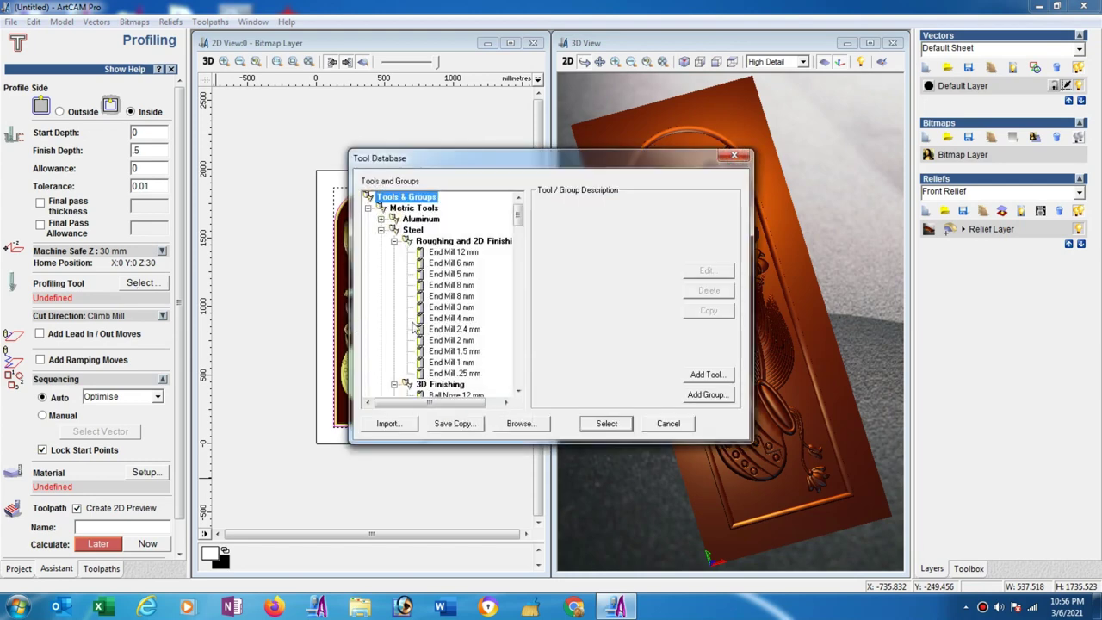
{"action": "left_click", "coordinate": [457, 263]}
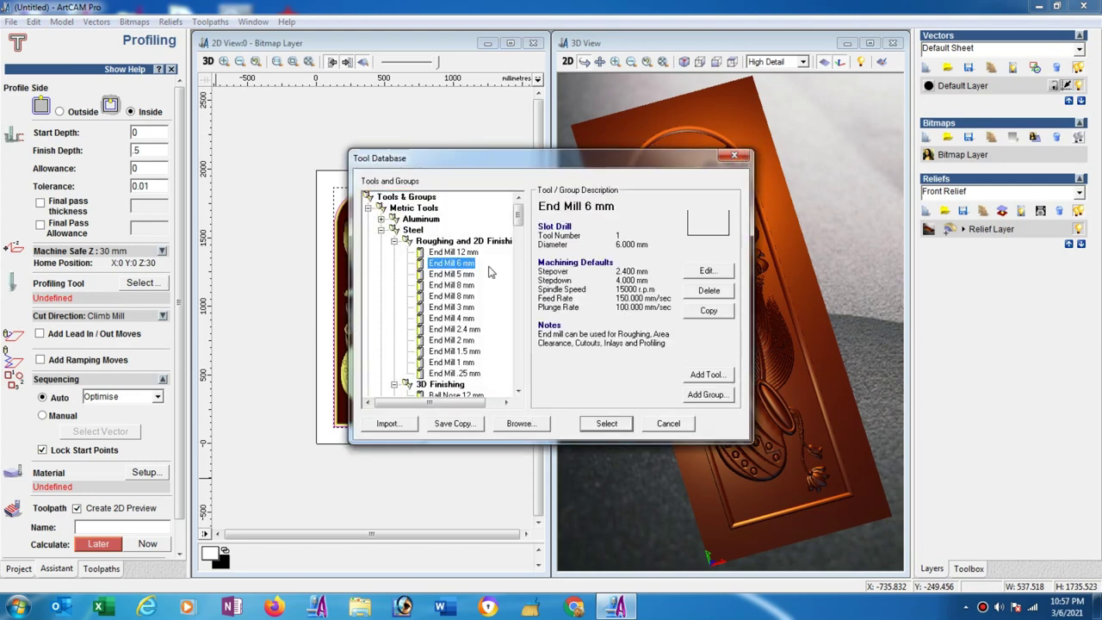
{"action": "left_click", "coordinate": [720, 272]}
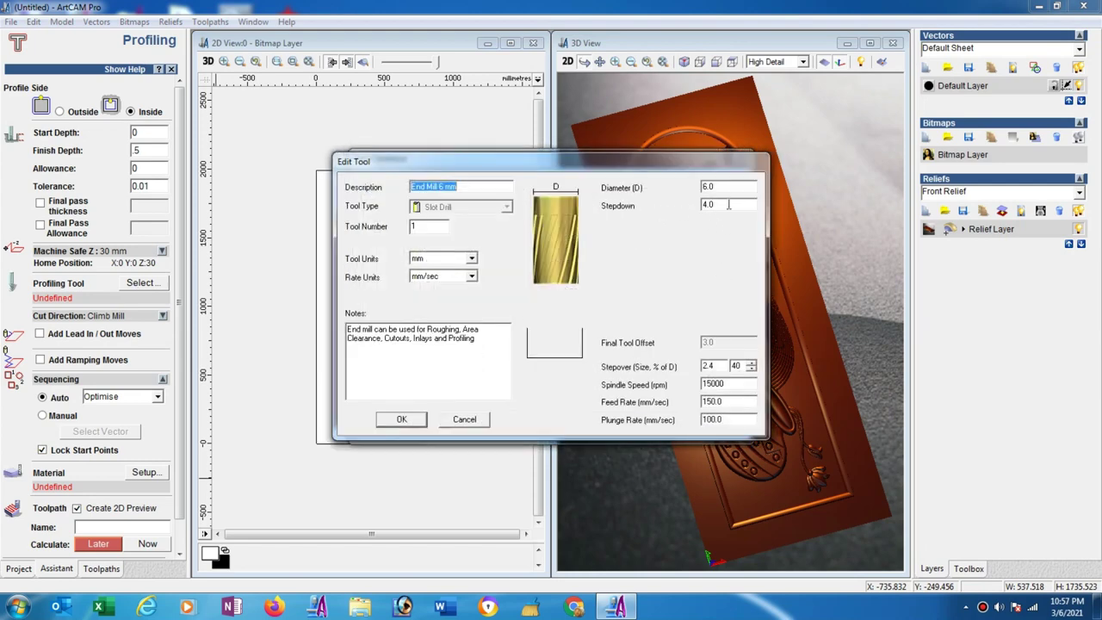
{"action": "left_click", "coordinate": [708, 205]}
{"action": "key", "text": "BackSpace"}
{"action": "type", "text": "5"}
{"action": "left_click", "coordinate": [403, 419]}
{"action": "left_click", "coordinate": [603, 423]}
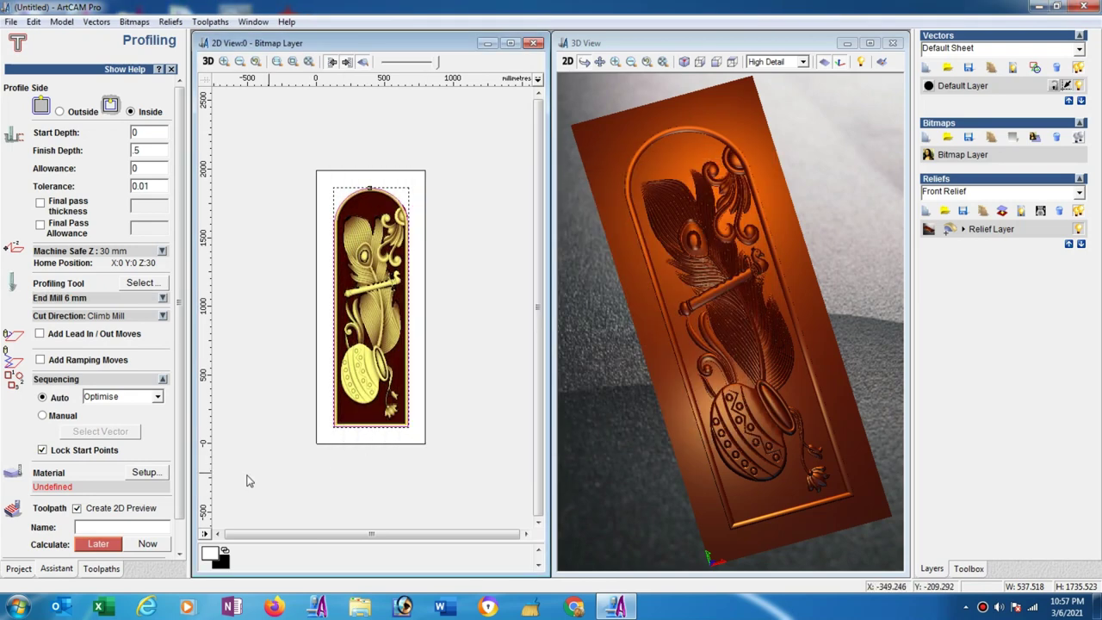
Set the material block to 35 mm thick with top offset 0, and calculate the profile toolpath
{"action": "left_click", "coordinate": [144, 473]}
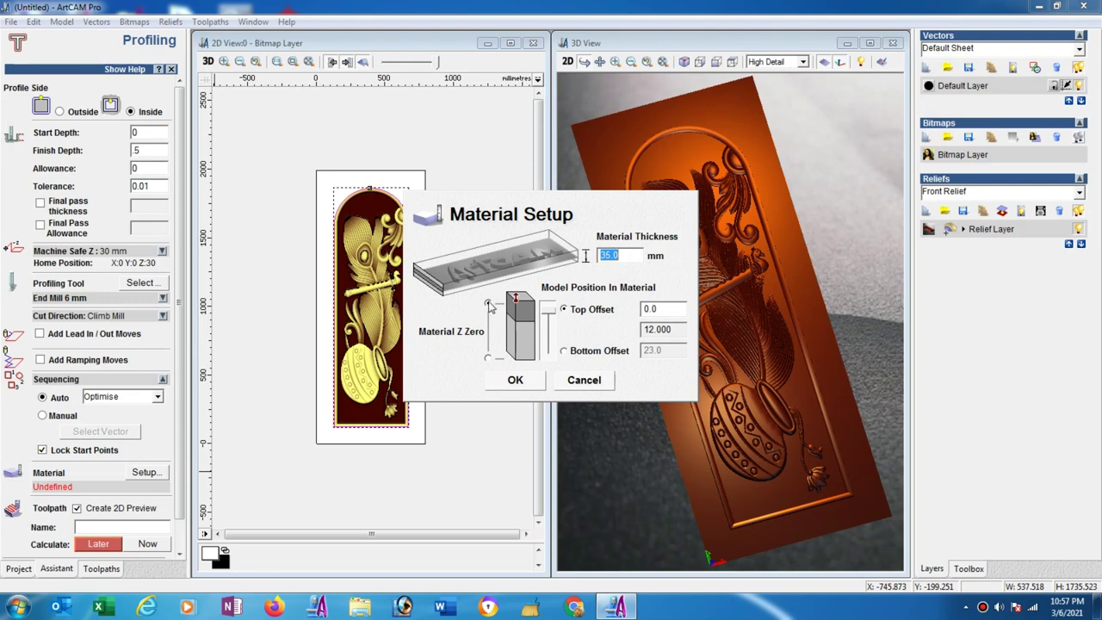
{"action": "left_click", "coordinate": [531, 385]}
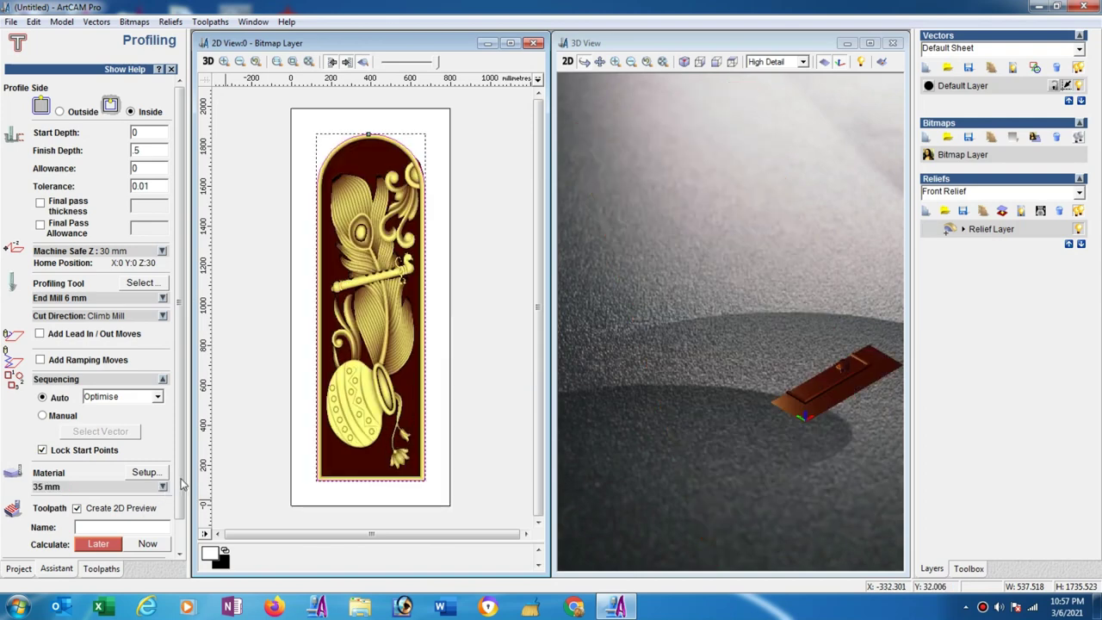
{"action": "scroll", "coordinate": [183, 521], "scroll_direction": "down", "scroll_amount": 1}
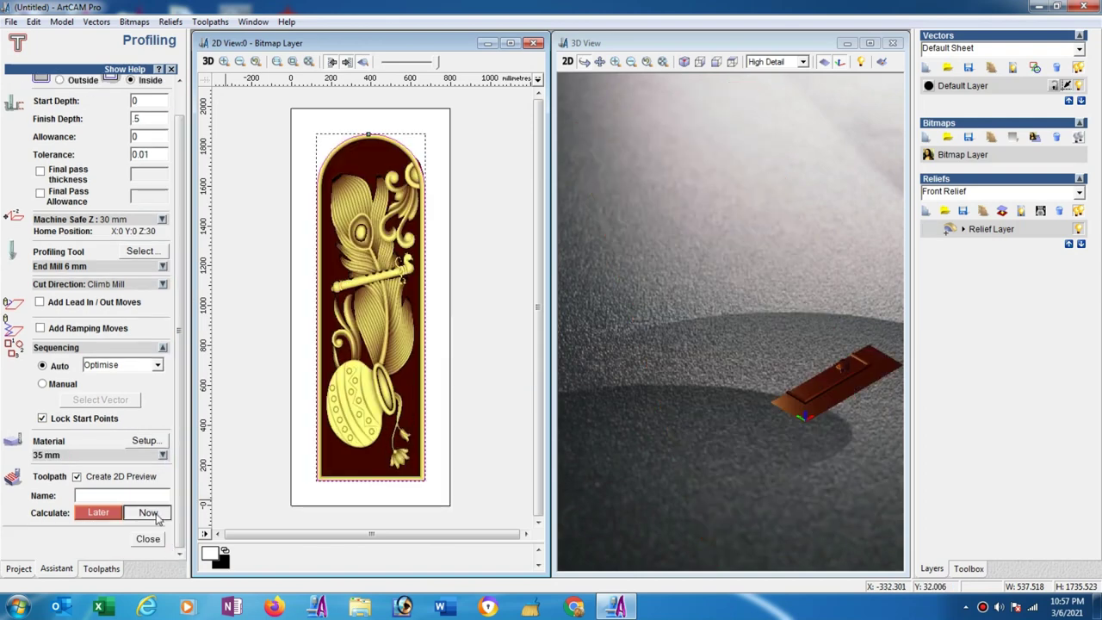
{"action": "left_click", "coordinate": [157, 513]}
{"action": "left_click", "coordinate": [152, 541]}
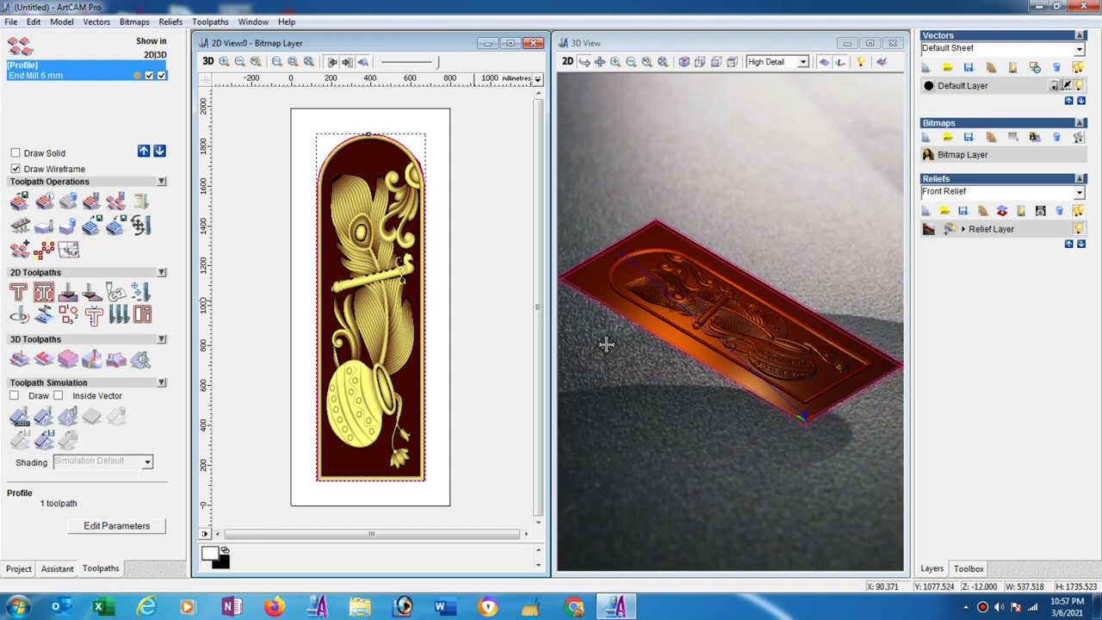
{"action": "left_click", "coordinate": [56, 569]}
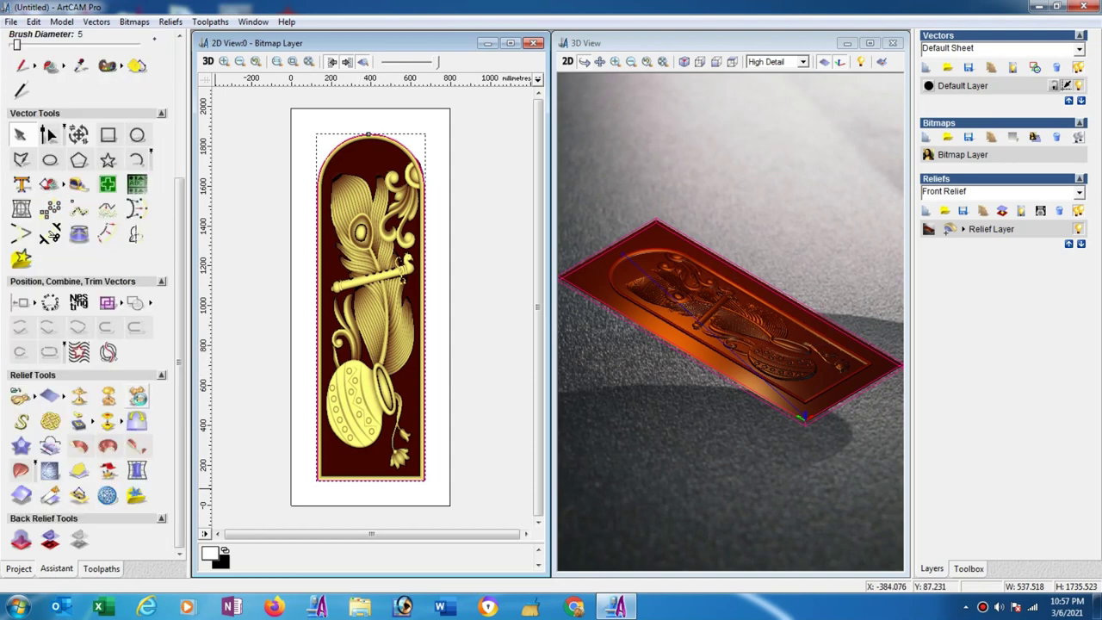
{"action": "left_click", "coordinate": [138, 398]}
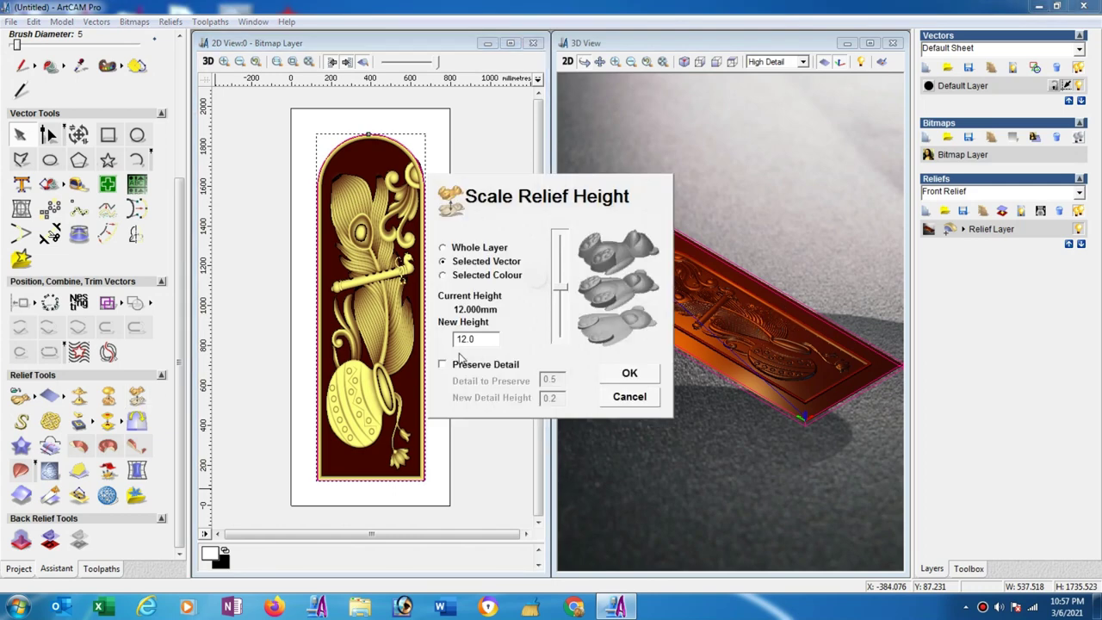
{"action": "left_click", "coordinate": [627, 399]}
{"action": "left_click", "coordinate": [97, 572]}
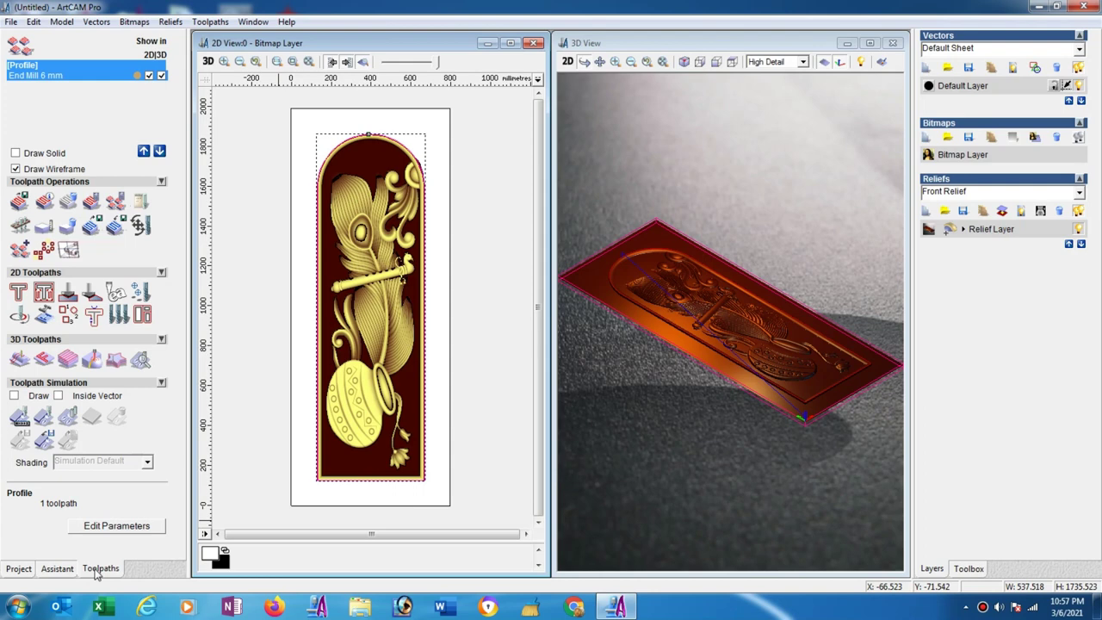
Create and calculate a Z Level Roughing toolpath with End Mill 6 mm at 4 mm stepdown
{"action": "left_click", "coordinate": [68, 360]}
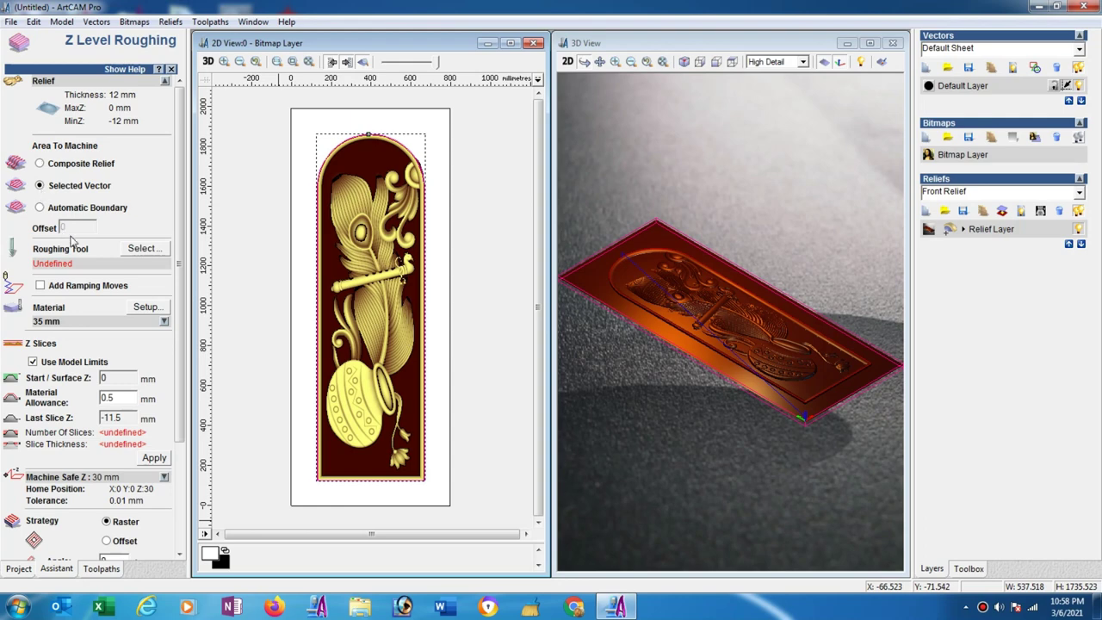
{"action": "left_click", "coordinate": [143, 249]}
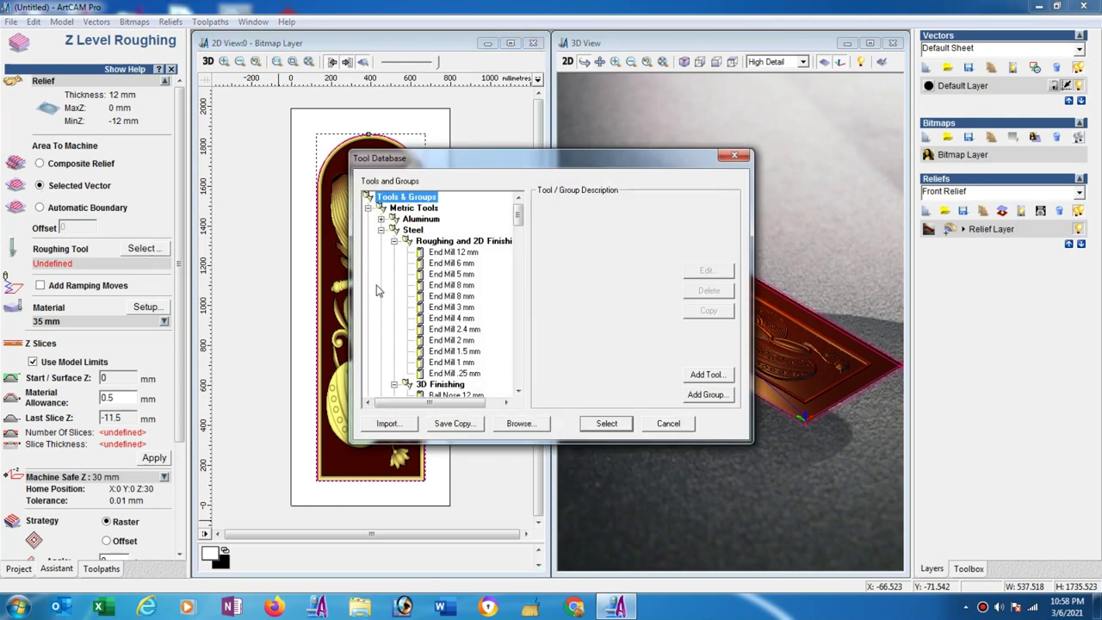
{"action": "left_click", "coordinate": [448, 262]}
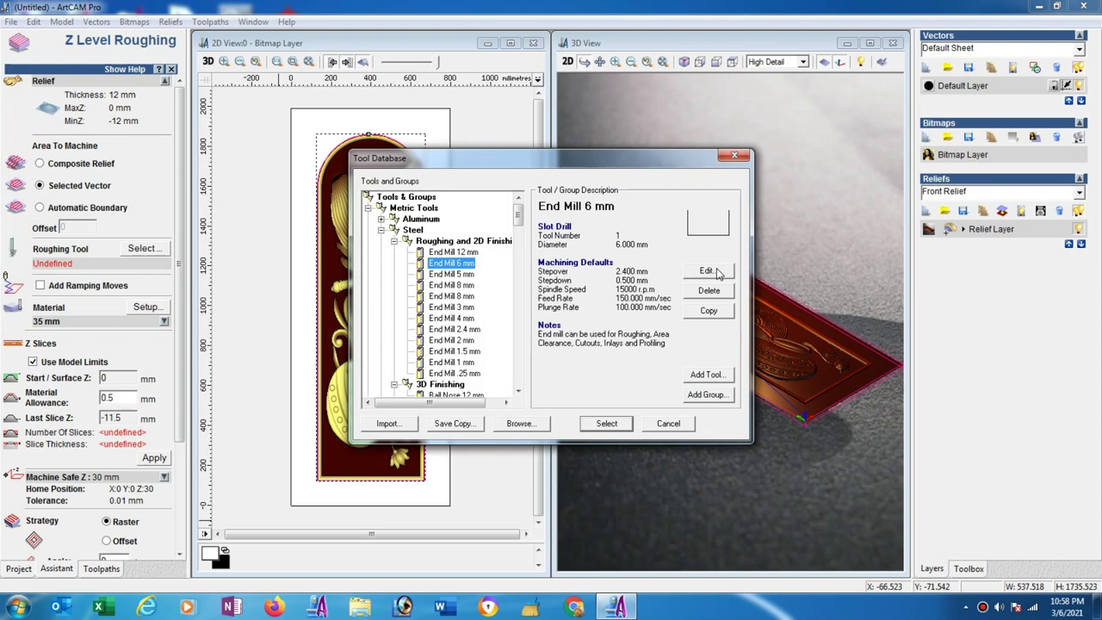
{"action": "left_click", "coordinate": [706, 271]}
{"action": "left_click_drag", "start_coordinate": [723, 204], "coordinate": [699, 210]}
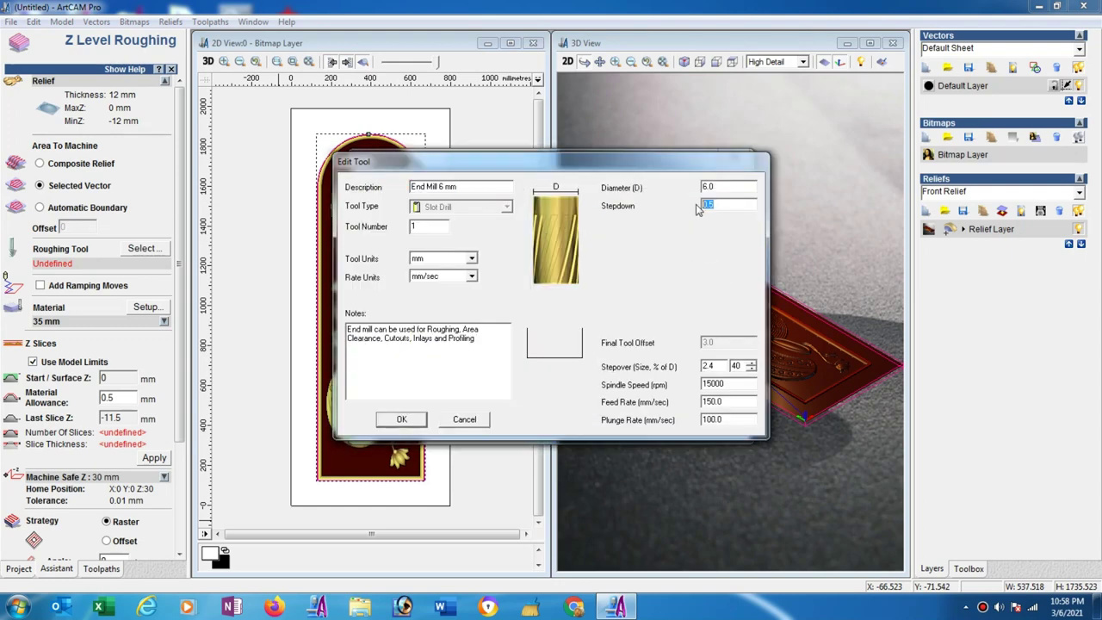
{"action": "type", "text": "4"}
{"action": "left_click", "coordinate": [402, 419]}
{"action": "left_click", "coordinate": [607, 423]}
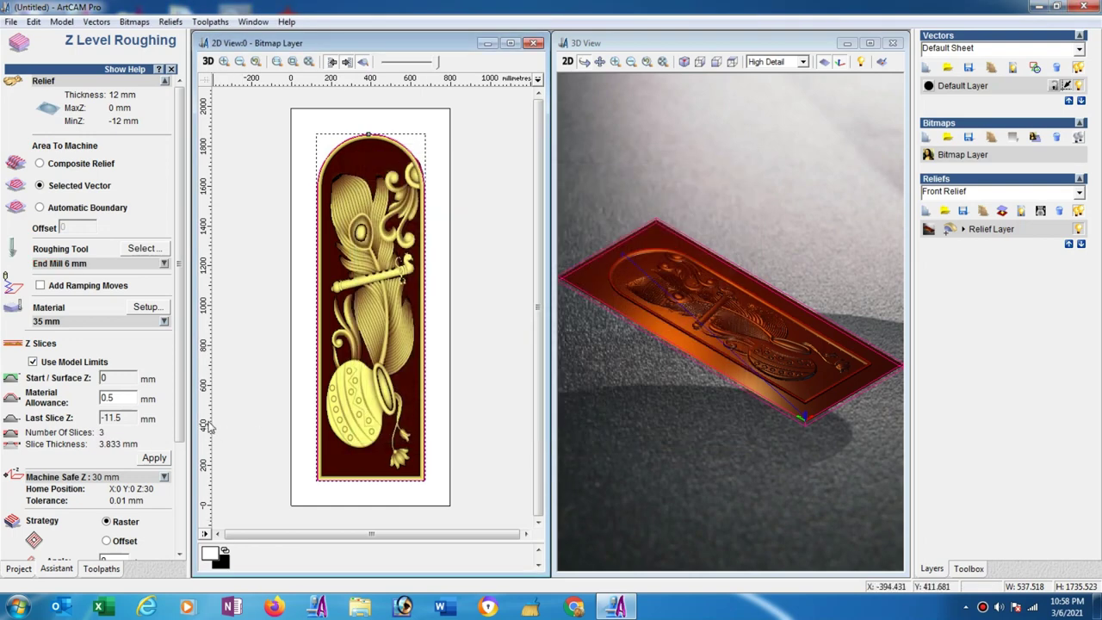
{"action": "left_click_drag", "start_coordinate": [179, 418], "coordinate": [183, 538]}
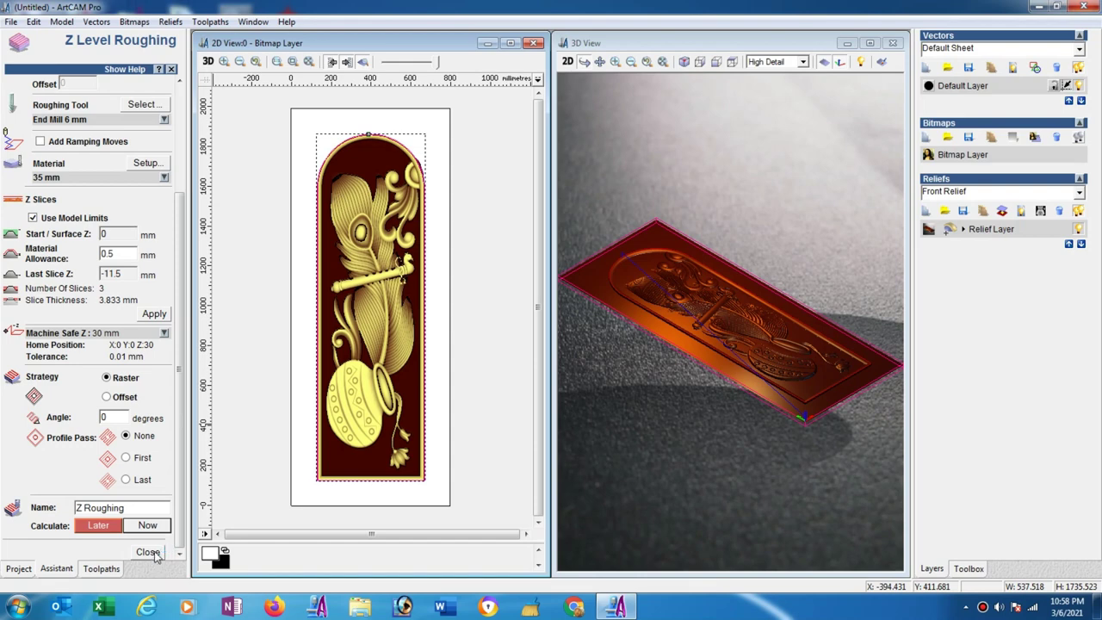
{"action": "left_click", "coordinate": [153, 553]}
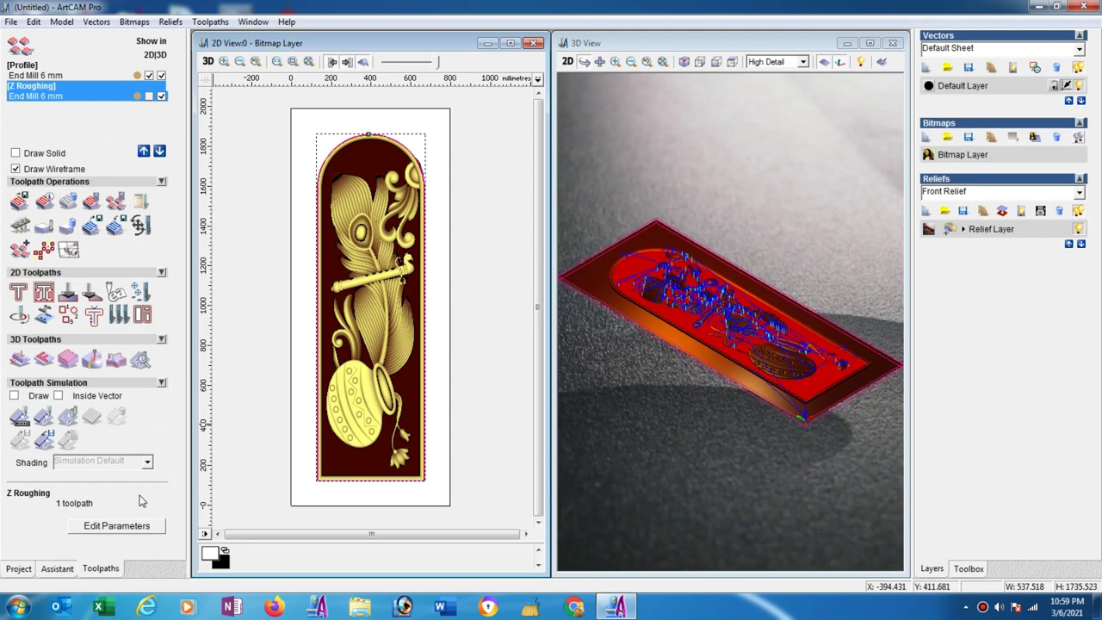
Calculate a Machine Relief toolpath within the selected vector using the Ball Nose 5 mm tool
{"action": "left_click", "coordinate": [18, 360]}
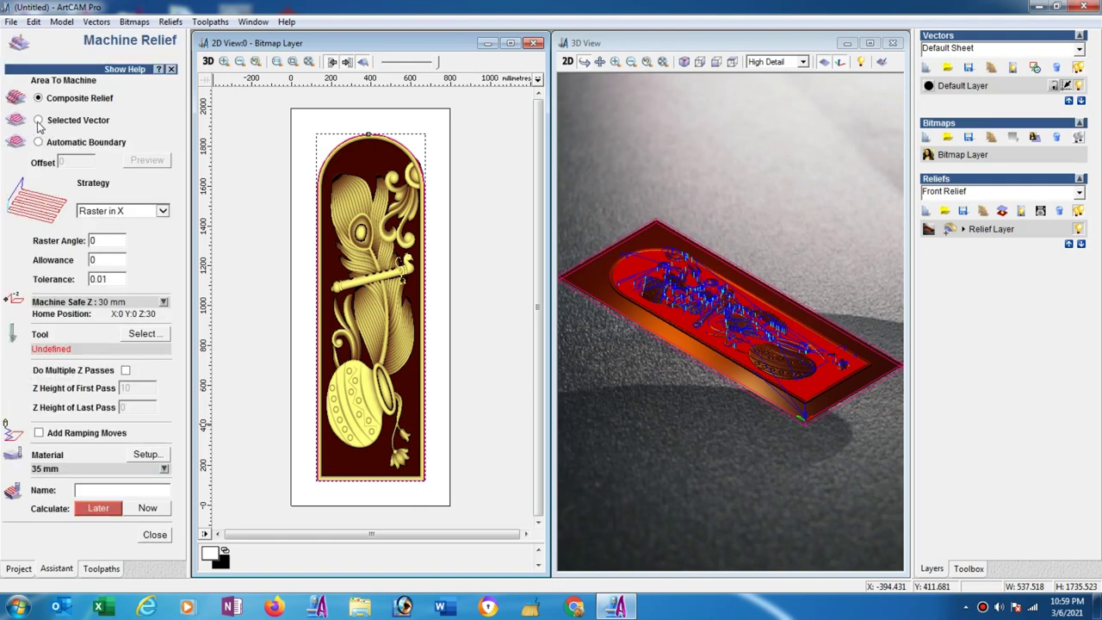
{"action": "left_click", "coordinate": [38, 120]}
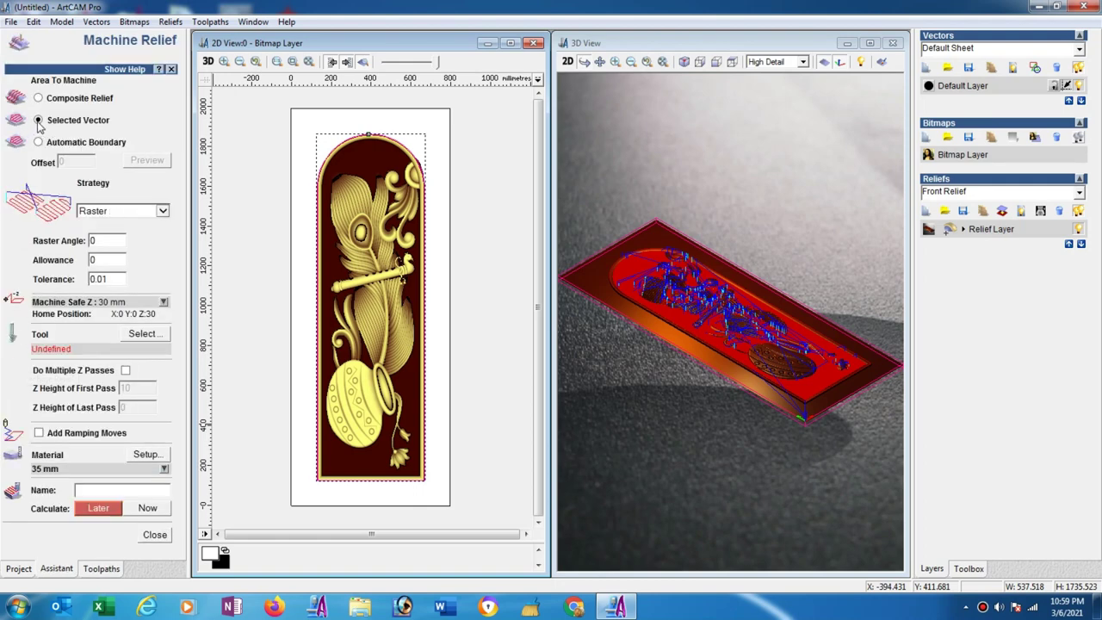
{"action": "left_click", "coordinate": [143, 334]}
{"action": "left_click", "coordinate": [518, 391]}
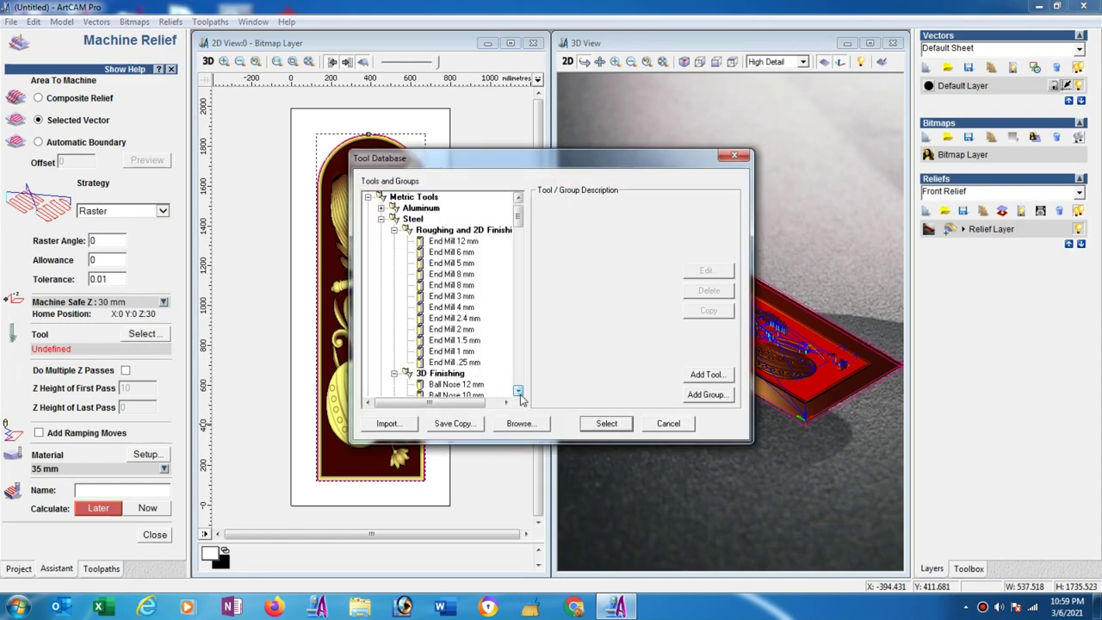
{"action": "left_click", "coordinate": [520, 392]}
{"action": "left_click", "coordinate": [468, 374]}
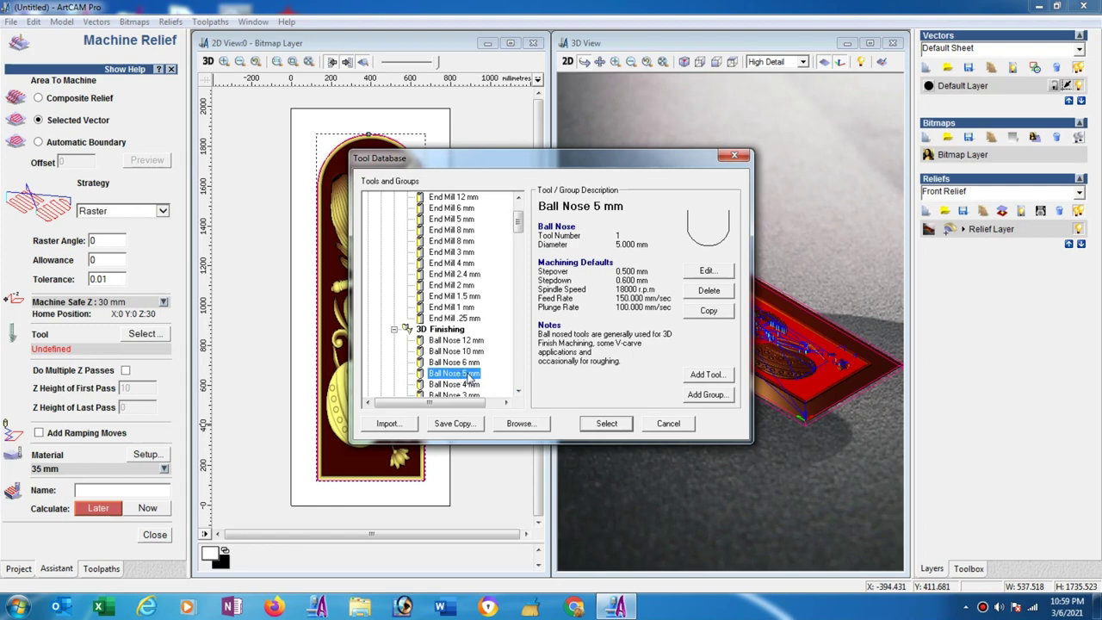
{"action": "left_click", "coordinate": [707, 272]}
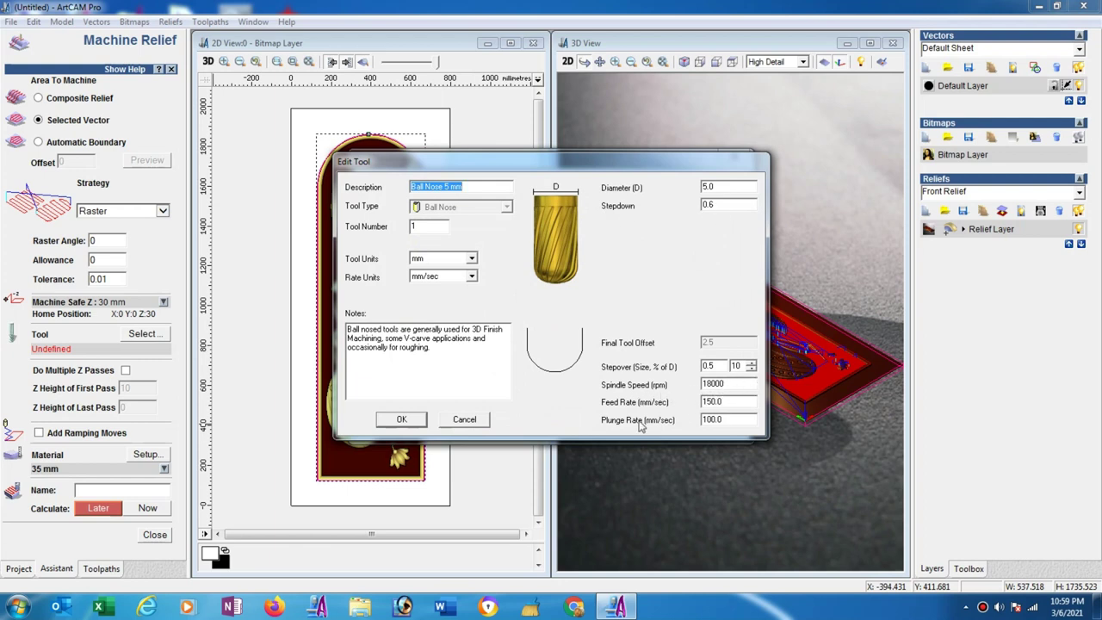
{"action": "left_click", "coordinate": [422, 420]}
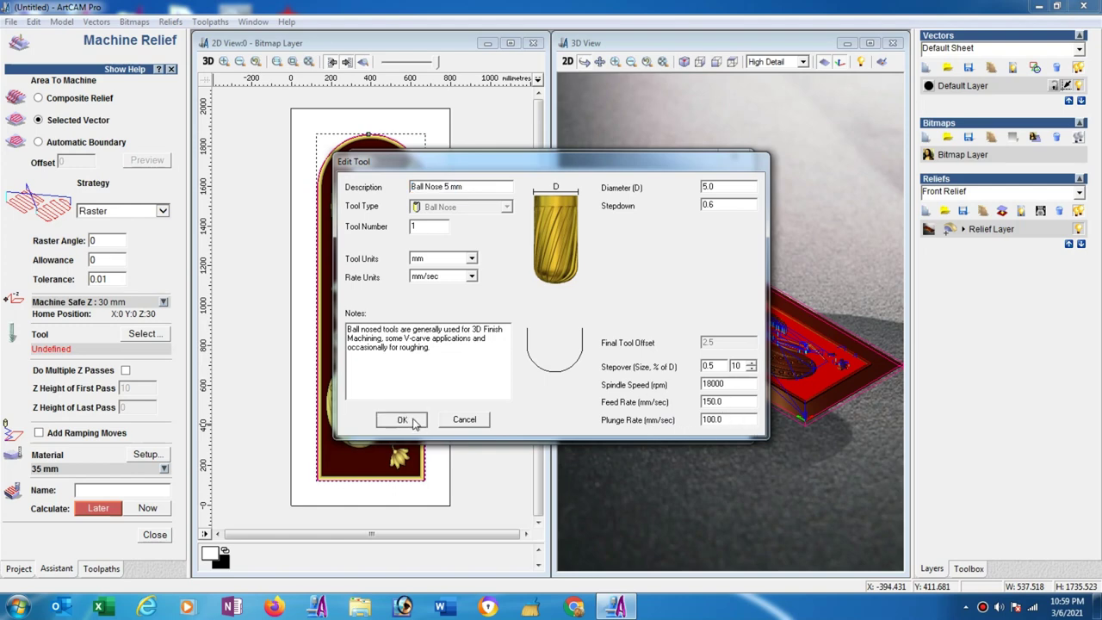
{"action": "left_click", "coordinate": [607, 424]}
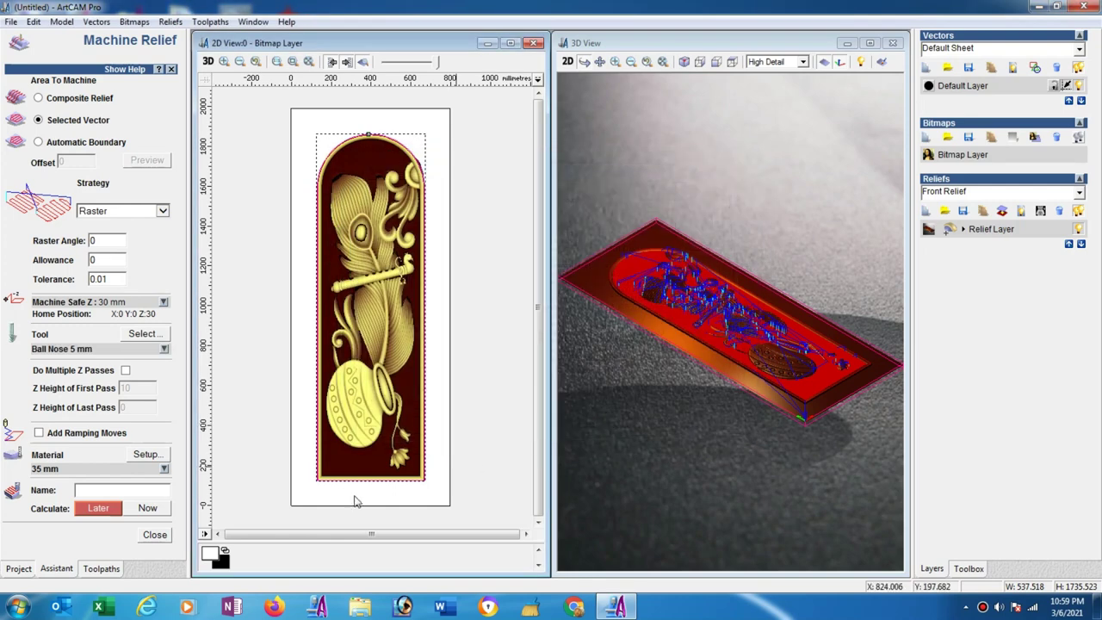
{"action": "left_click", "coordinate": [156, 511]}
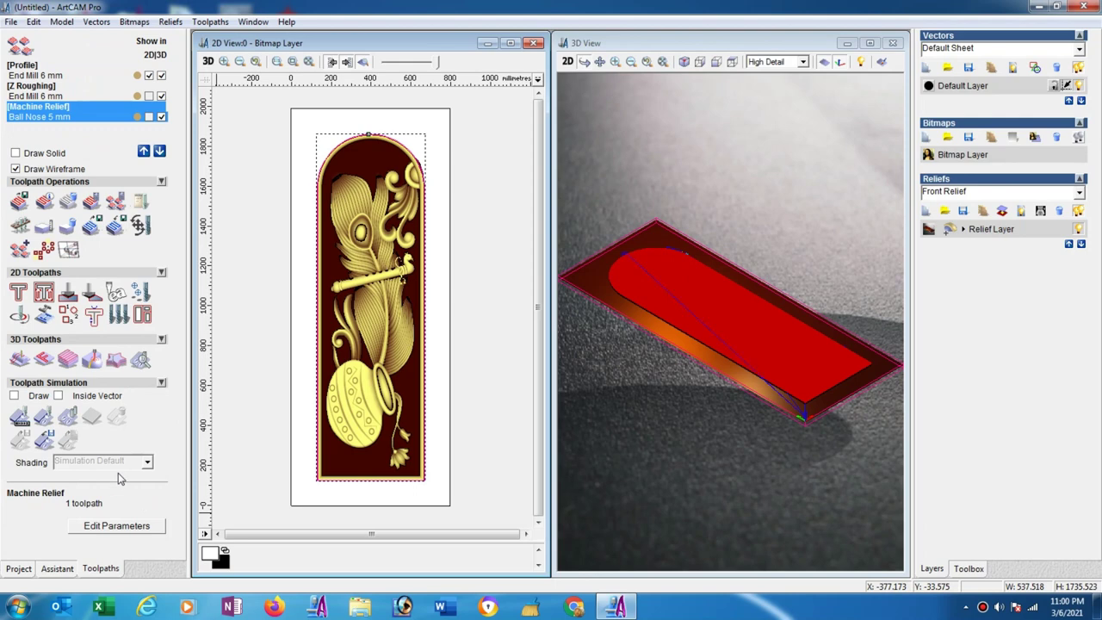
Hide the toolpath previews and simulate the profile toolpath on a new block
{"action": "left_click", "coordinate": [161, 96]}
{"action": "left_click", "coordinate": [161, 76]}
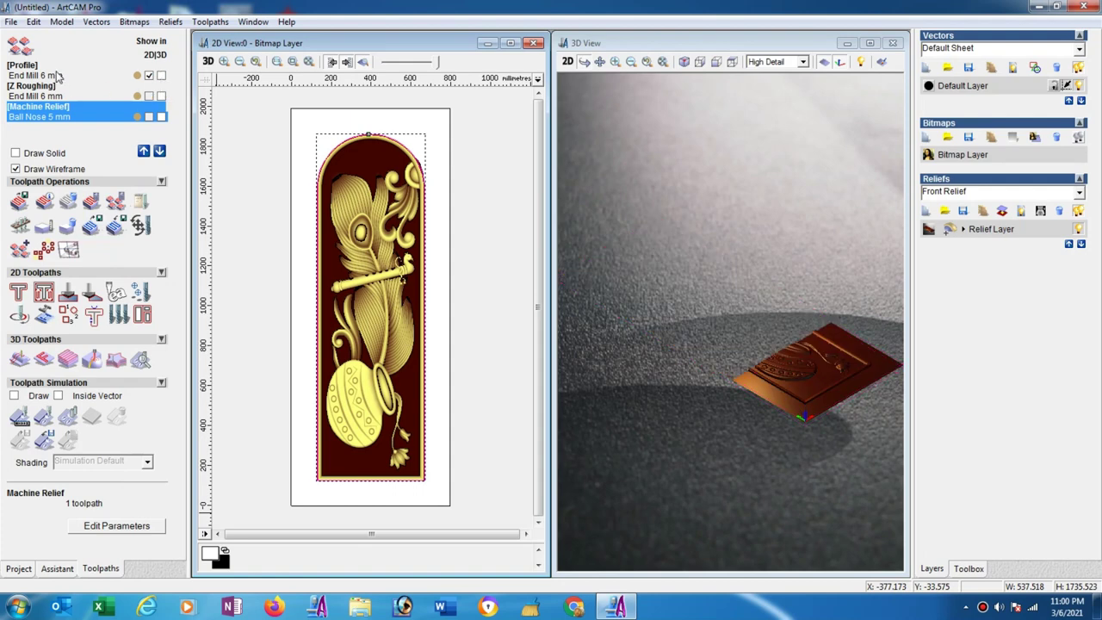
{"action": "left_click", "coordinate": [57, 76]}
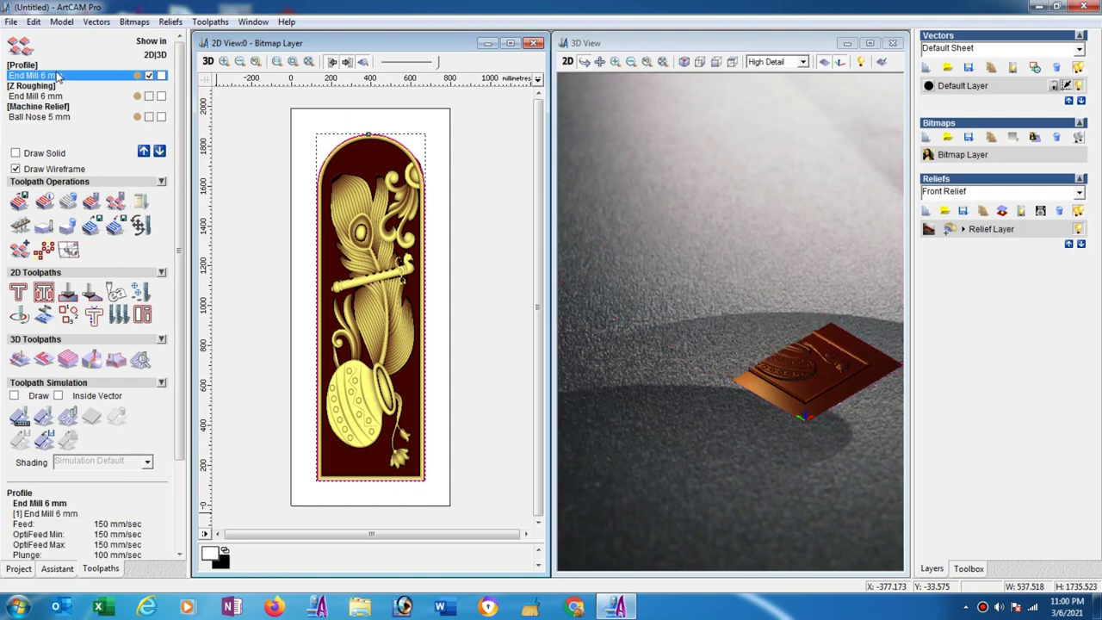
{"action": "left_click", "coordinate": [43, 416]}
{"action": "left_click", "coordinate": [506, 410]}
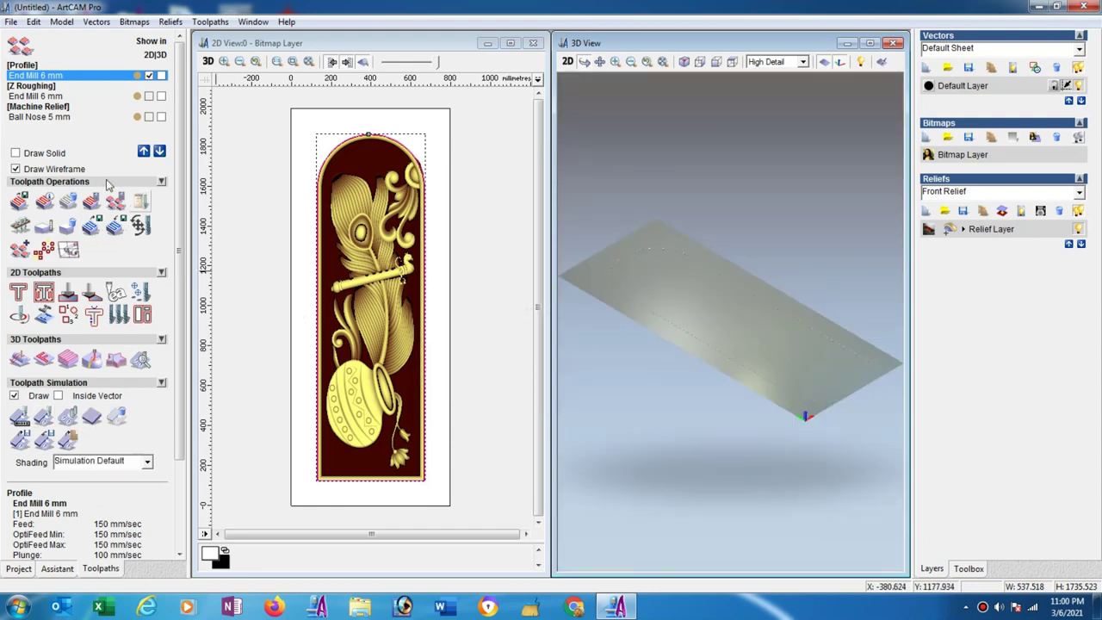
Simulate the Z Roughing toolpath on the block and tilt the view to inspect it
{"action": "left_click", "coordinate": [43, 94]}
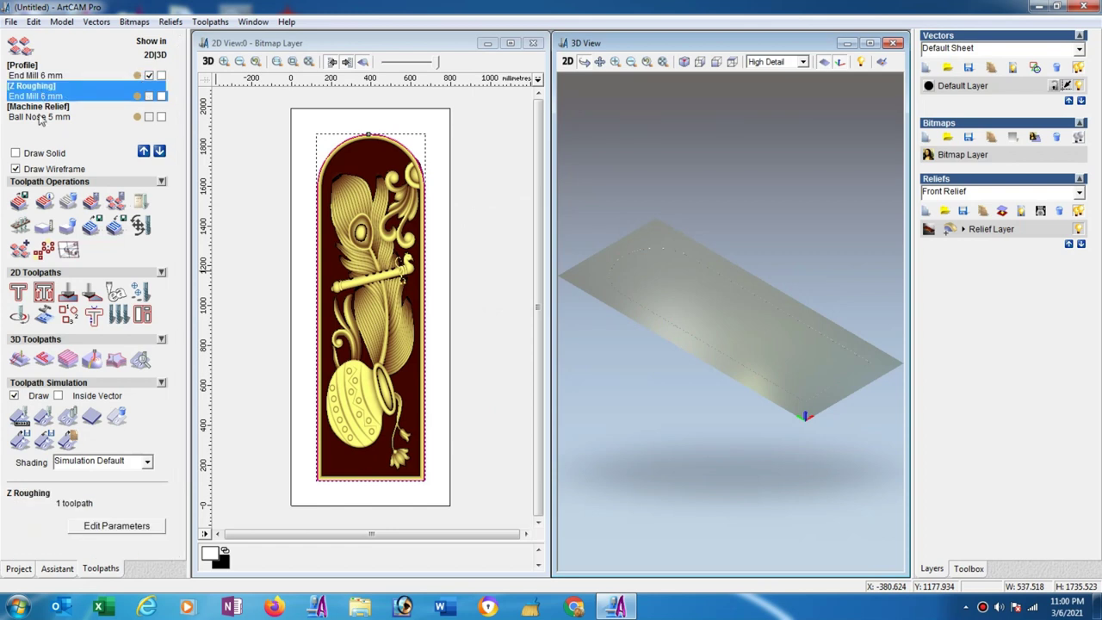
{"action": "left_click", "coordinate": [44, 416]}
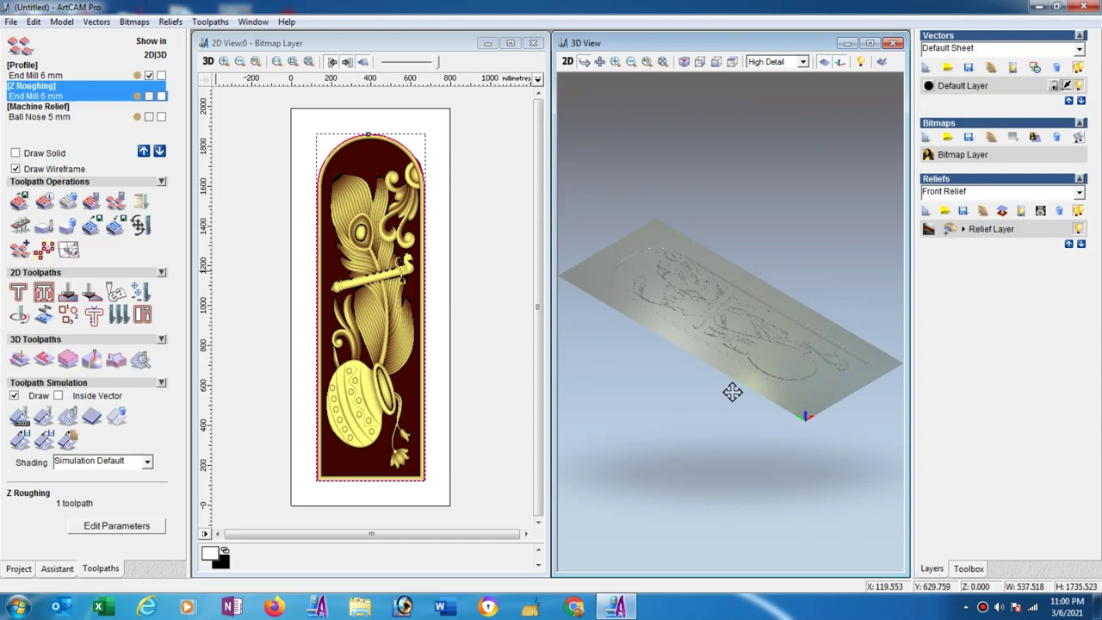
{"action": "mouse_move", "coordinate": [731, 388]}
{"action": "left_mouse_down"}
{"action": "mouse_move", "coordinate": [697, 462]}
{"action": "mouse_move", "coordinate": [743, 342]}
{"action": "mouse_move", "coordinate": [790, 329]}
{"action": "mouse_move", "coordinate": [792, 358]}
{"action": "left_mouse_up"}
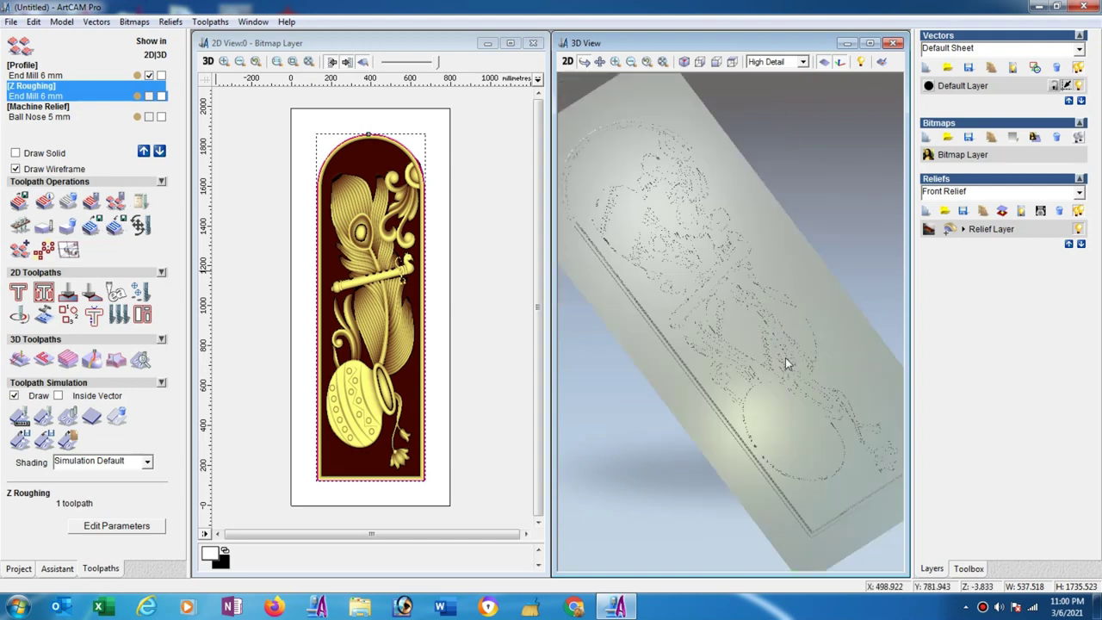
Simulate the Ball Nose 5 mm Machine Relief toolpath and orbit around the finished carving
{"action": "left_click", "coordinate": [69, 116]}
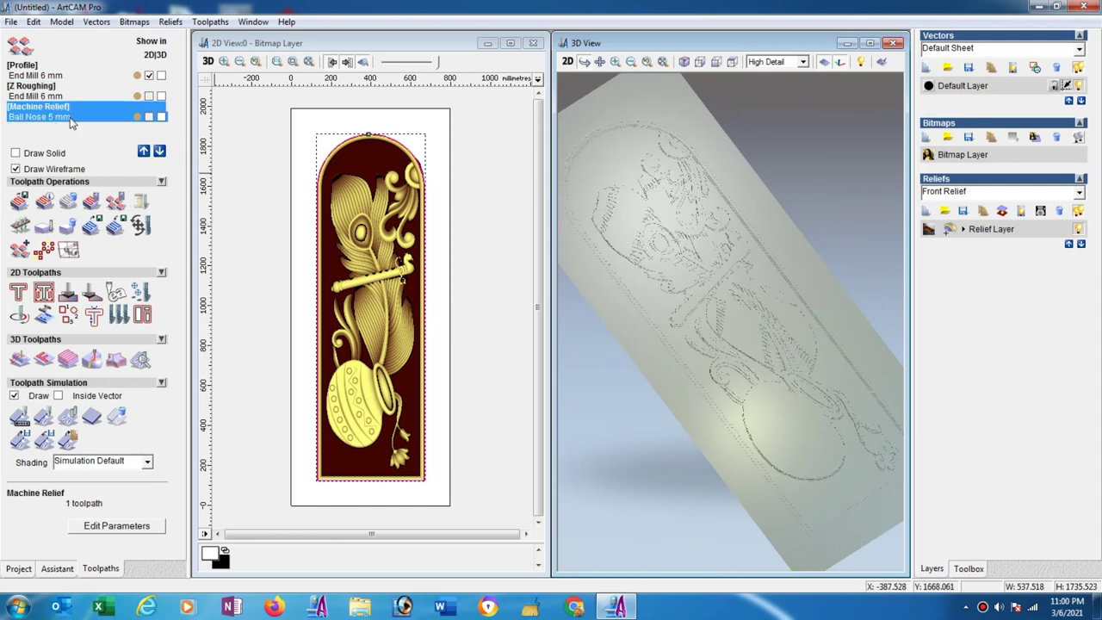
{"action": "left_click", "coordinate": [41, 417]}
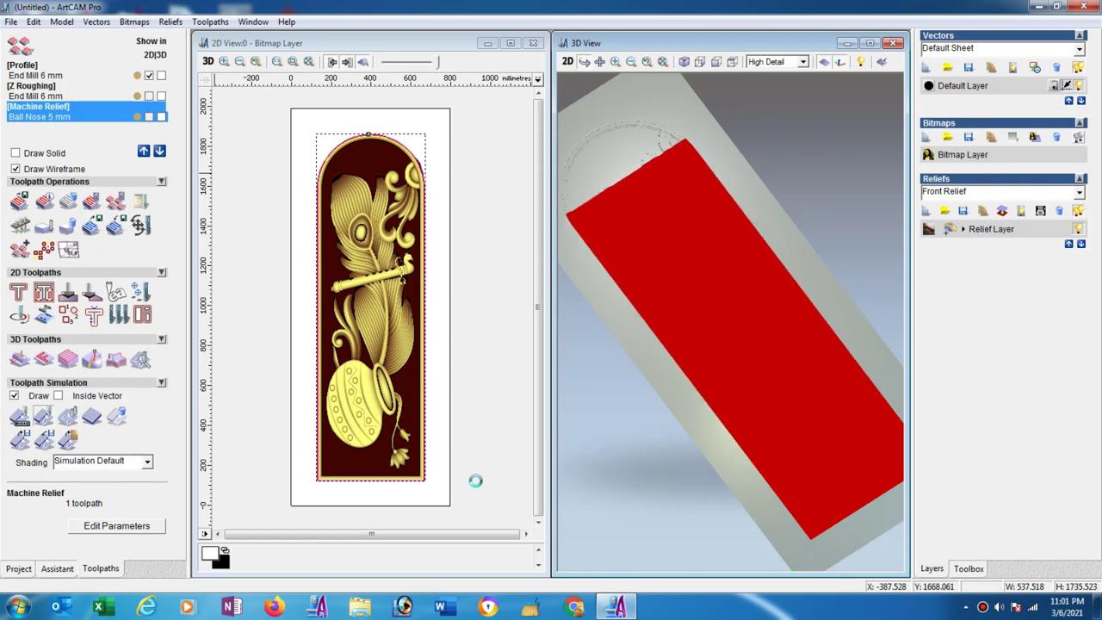
{"action": "mouse_move", "coordinate": [800, 345]}
{"action": "left_mouse_down"}
{"action": "mouse_move", "coordinate": [795, 387]}
{"action": "mouse_move", "coordinate": [745, 408]}
{"action": "left_mouse_up"}
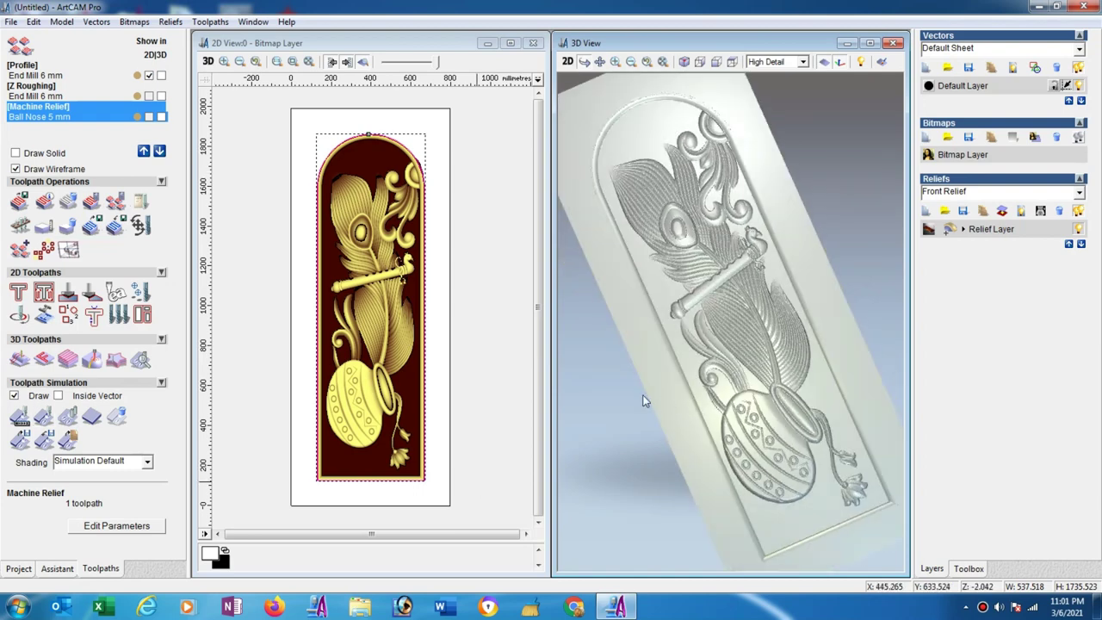